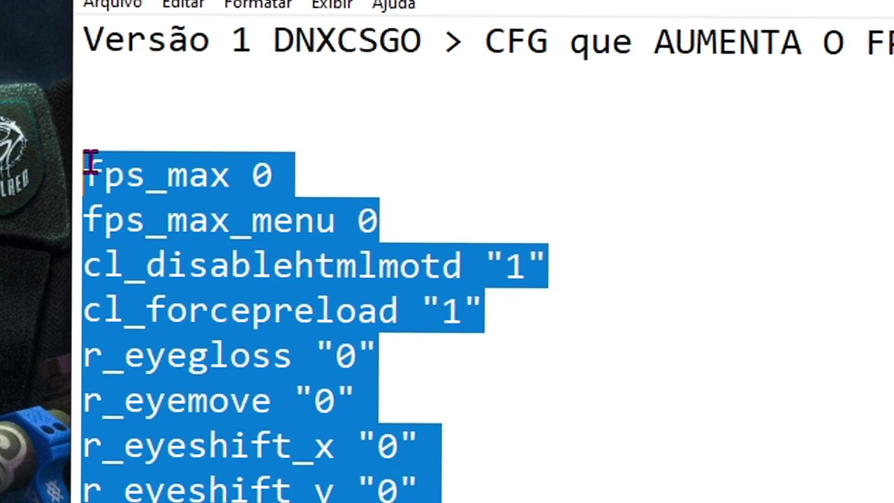
Step: Review the commands in the dnxfps config file, from fps_max down to r_drawtracers_firstperson
drag(559, 499, 385, 194)
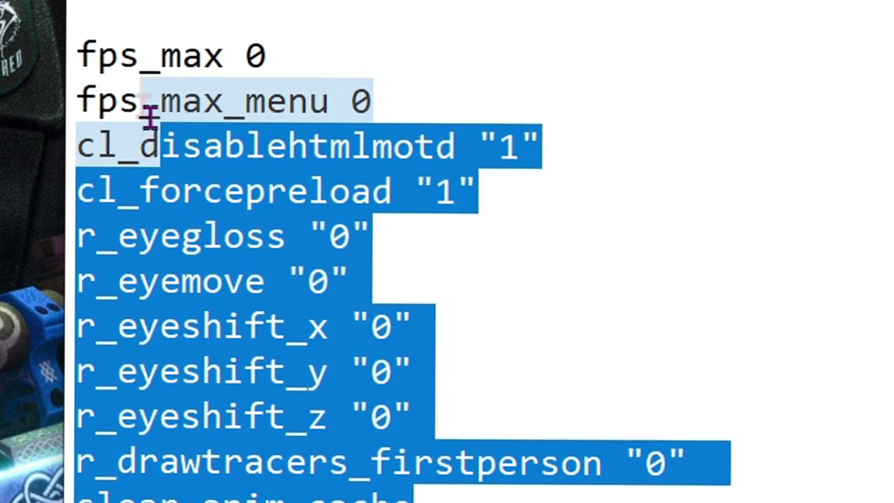
click(330, 63)
click(587, 377)
click(501, 201)
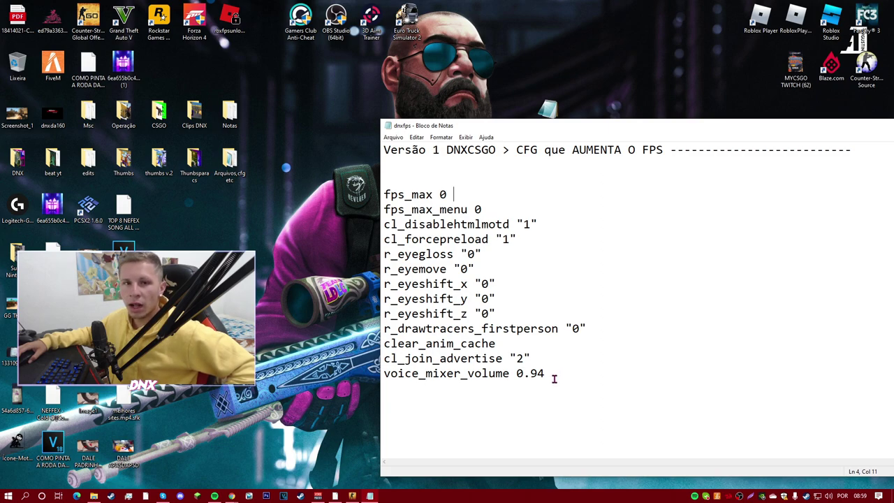
mouse_move(385, 332)
mouse_down()
mouse_move(592, 328)
mouse_move(391, 329)
mouse_up()
Step: Try the value "1" for r_drawtracers_firstperson in the config and restore it to "0"
click(579, 328)
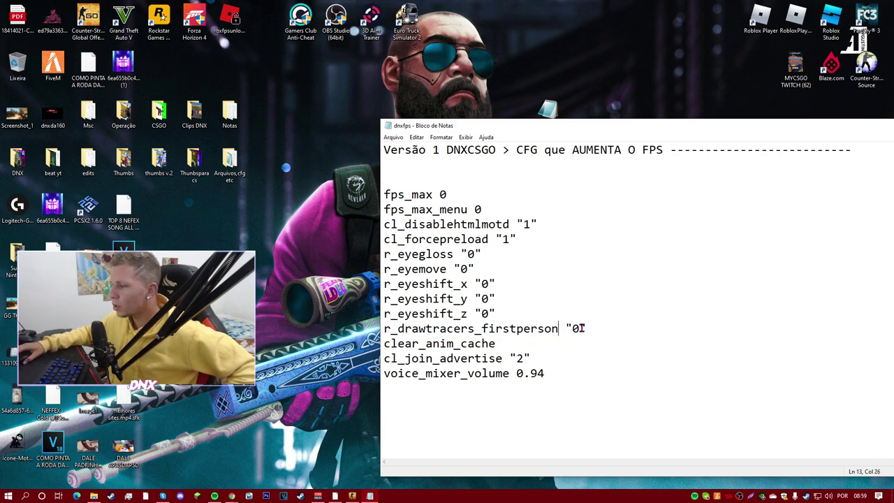
key(BackSpace)
text(1)
key(BackSpace)
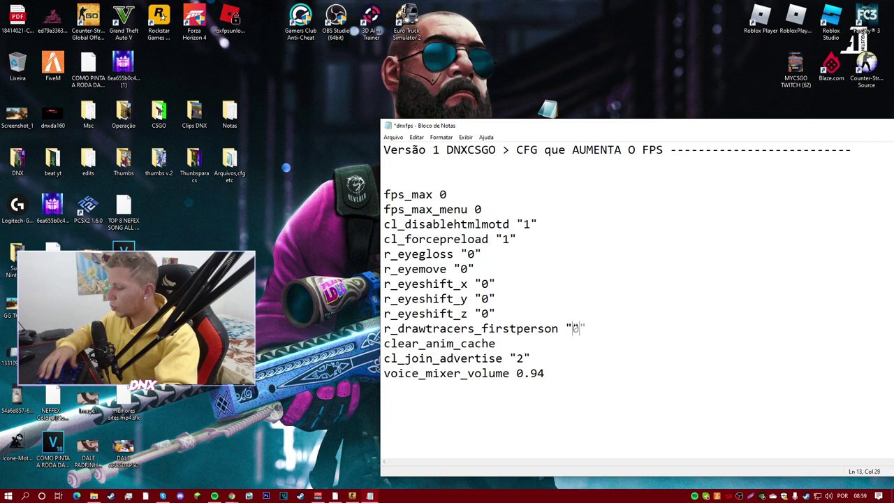
text(0)
click(638, 330)
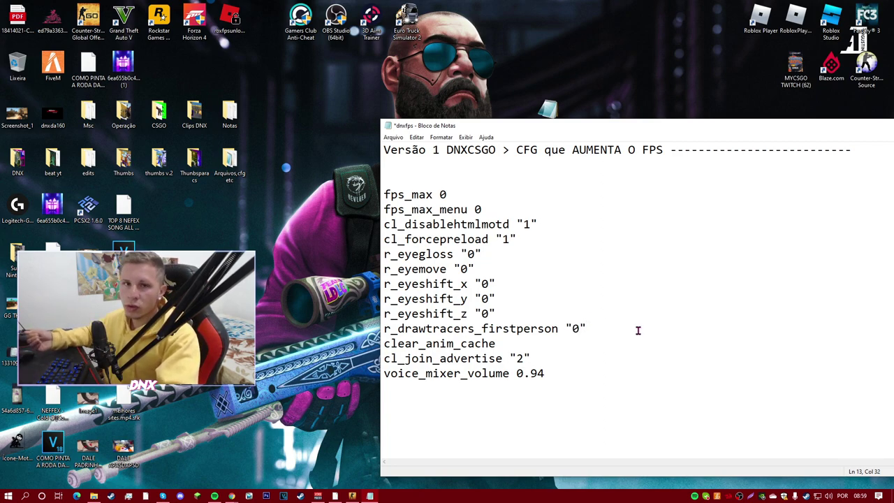
drag(602, 329, 510, 331)
click(596, 331)
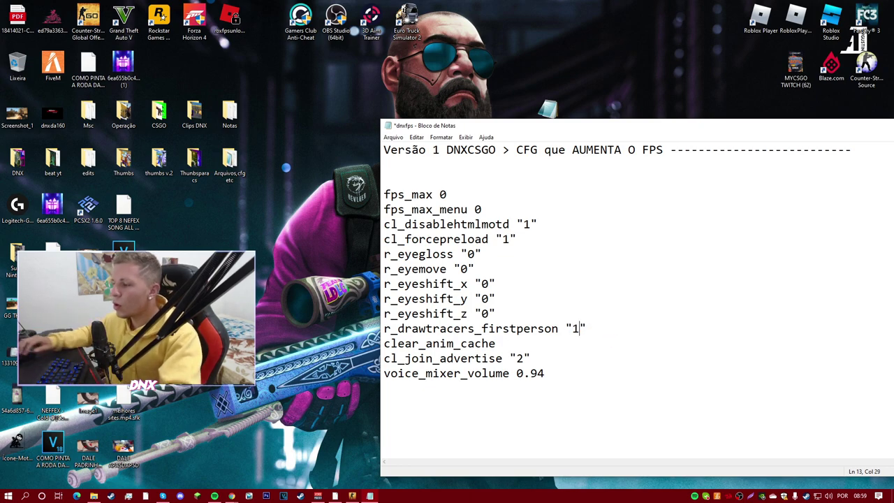
click(589, 325)
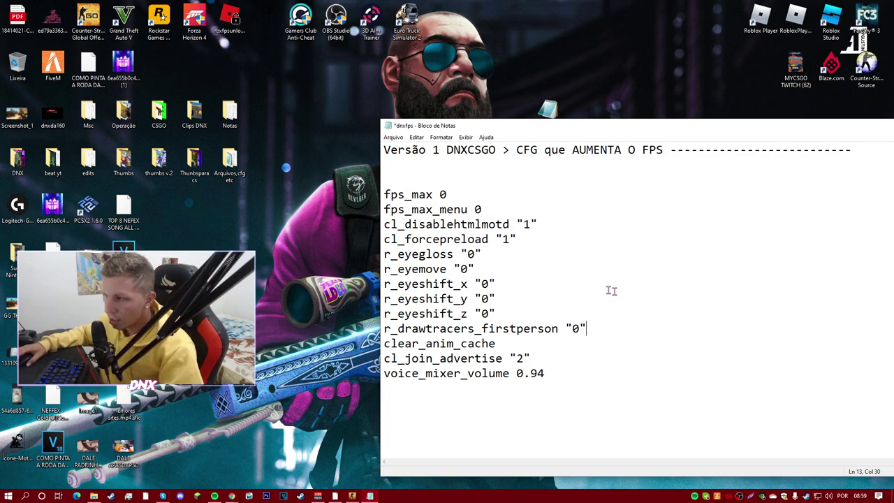
Step: Review the clear_anim_cache, cl_join_advertise and voice_mixer_volume lines of the config
drag(509, 343, 396, 342)
click(527, 339)
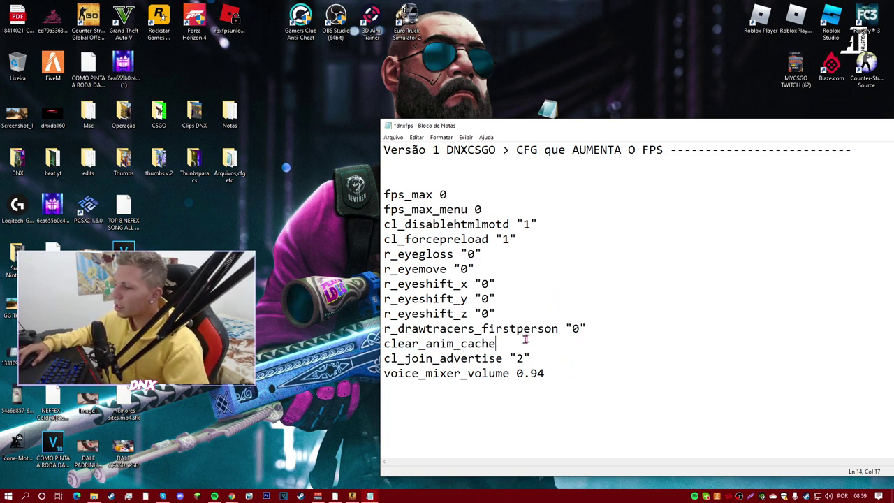
click(398, 358)
drag(545, 374, 398, 373)
click(566, 361)
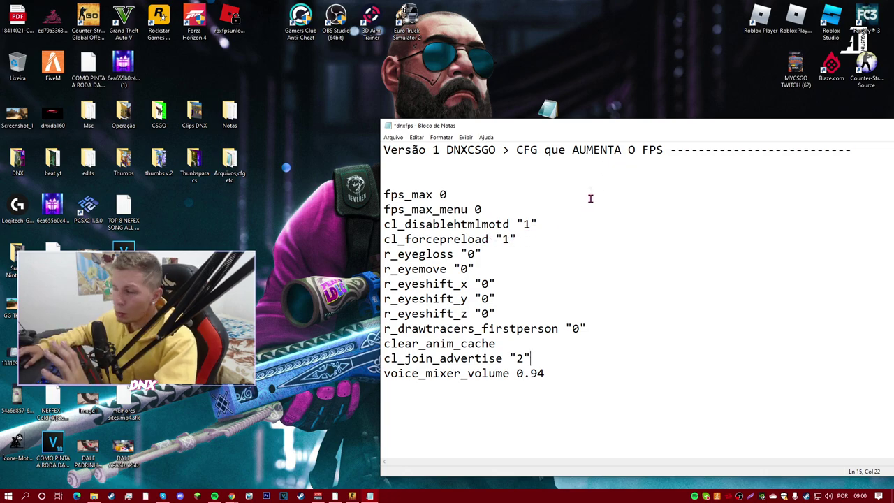
Step: Close the dnxfps config file and refresh the desktop
drag(543, 134, 367, 148)
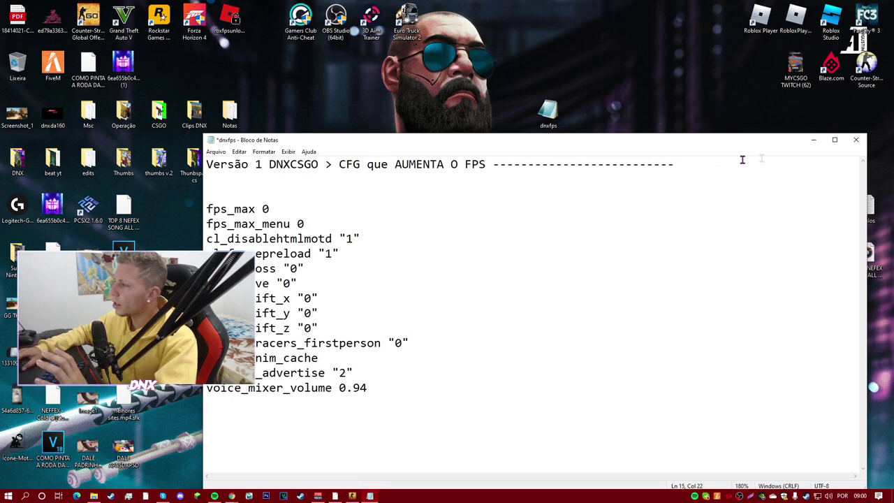
click(855, 139)
click(413, 255)
right_click(472, 239)
click(494, 264)
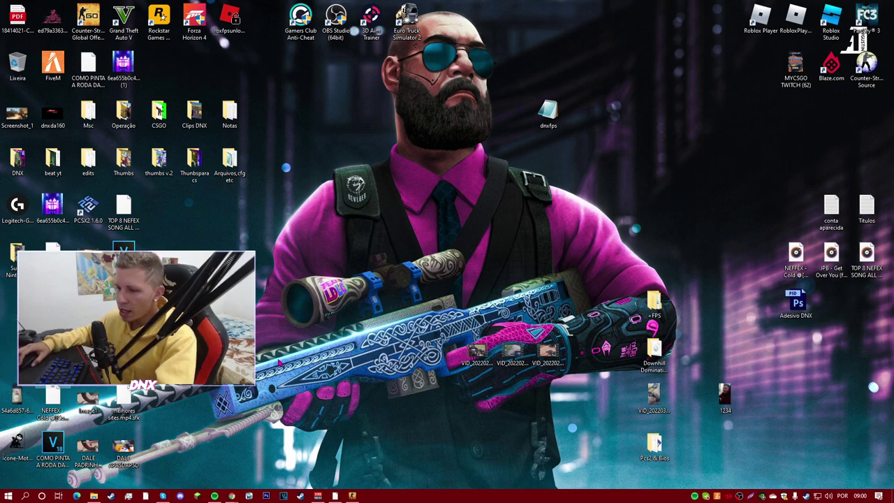
right_click(276, 268)
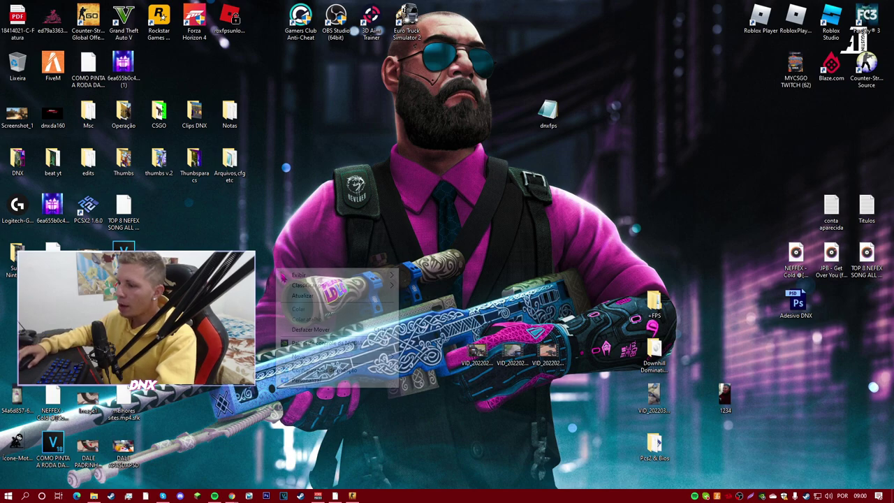
click(307, 296)
Step: Delete the group of three VID_202202 video files from the desktop and refresh it
drag(412, 312, 571, 375)
key(Delete)
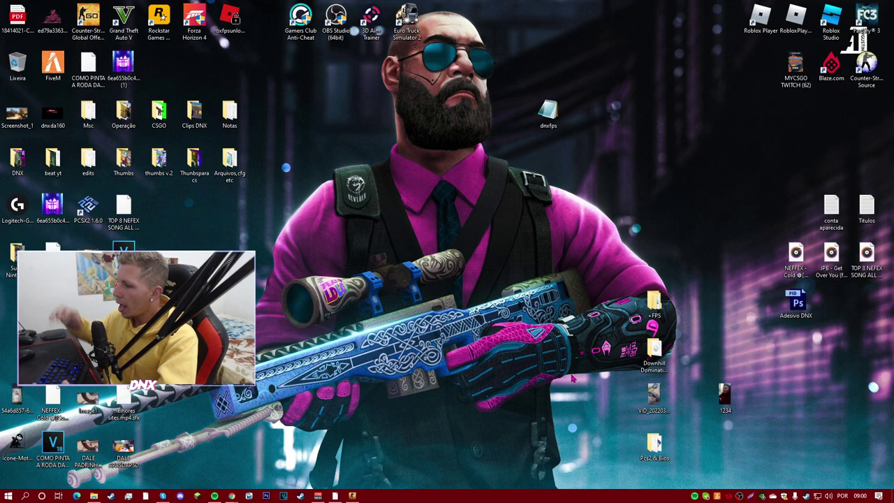
right_click(336, 291)
click(357, 319)
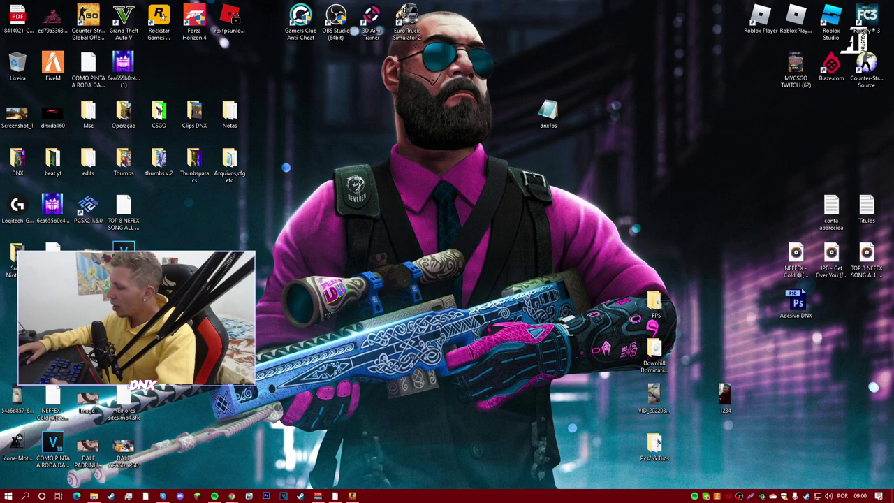
Step: Move the Downhill and Pcs2 & Bios folders beneath the song files, and place the +FPS folder near dnxfps
drag(657, 351, 868, 305)
drag(656, 444, 866, 349)
drag(654, 303, 618, 168)
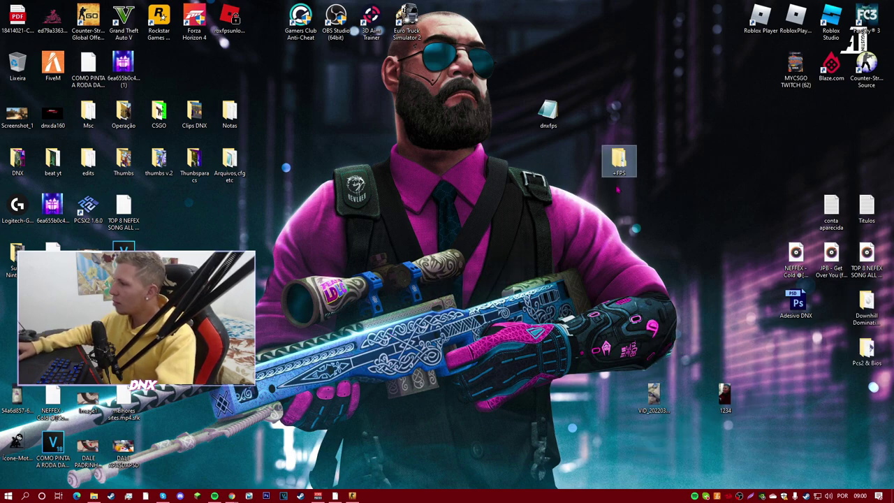
Step: Open the desktop's +FPS folder and check the properties of the +FPS folder inside it
double_click(619, 168)
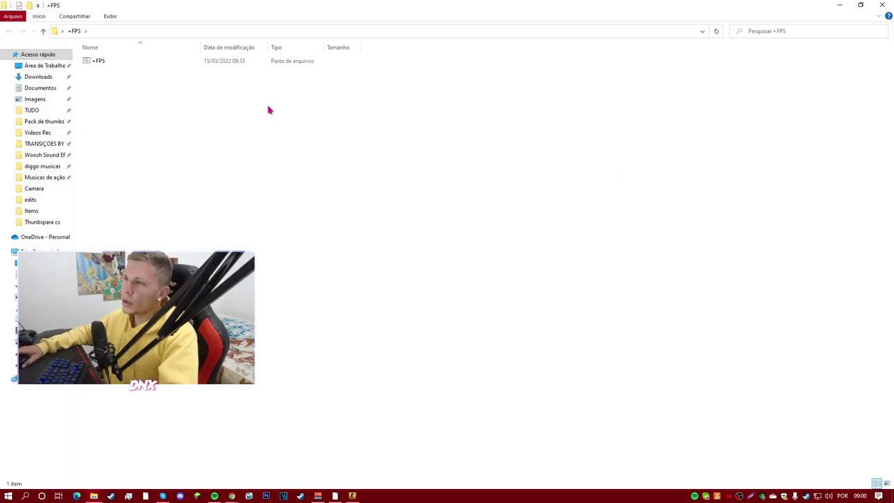
right_click(246, 63)
click(308, 187)
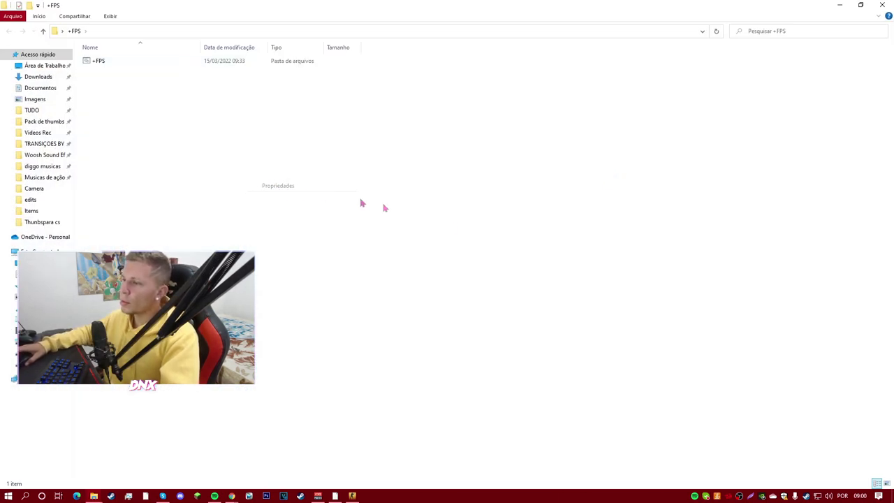
key(Escape)
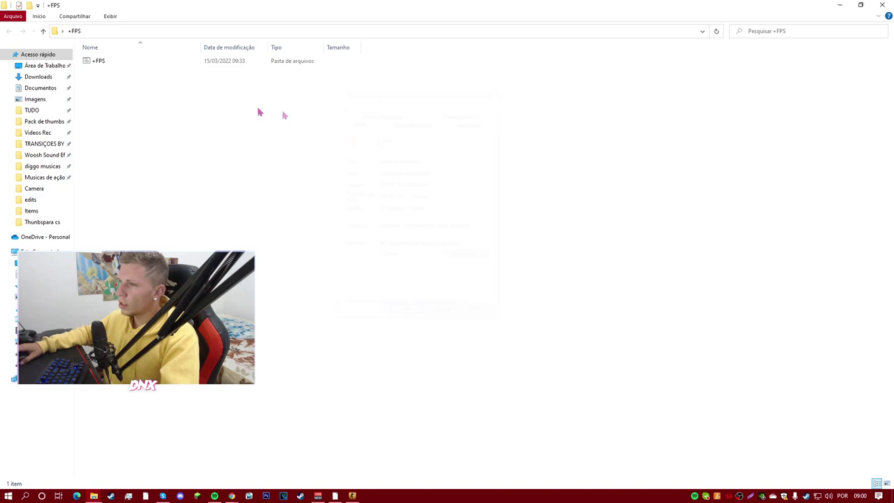
right_click(178, 64)
click(353, 292)
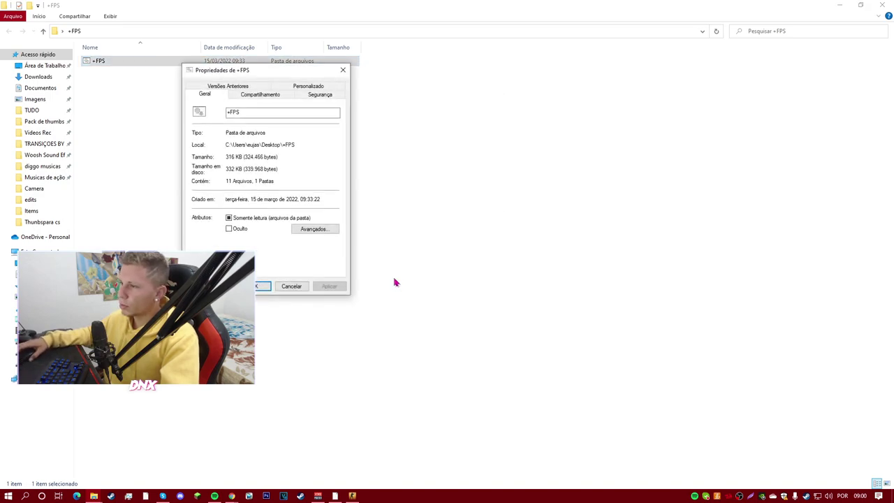
drag(274, 73, 357, 108)
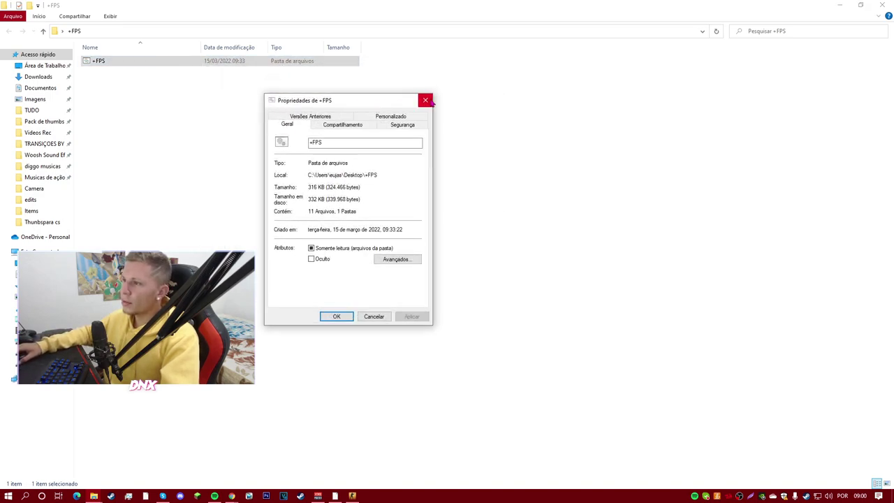
click(425, 101)
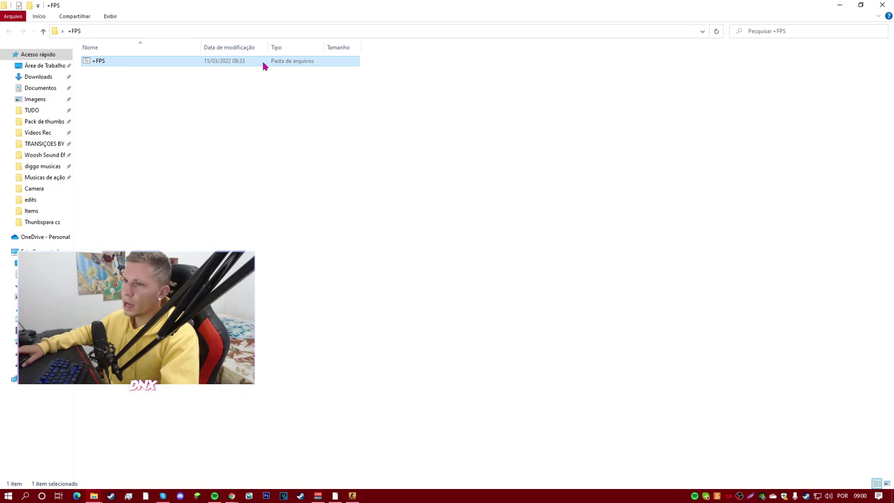
Step: Open the inner +FPS folder in a smaller window and examine its scripts, including Otimizar RAM and Otimizar RAM 2
double_click(264, 63)
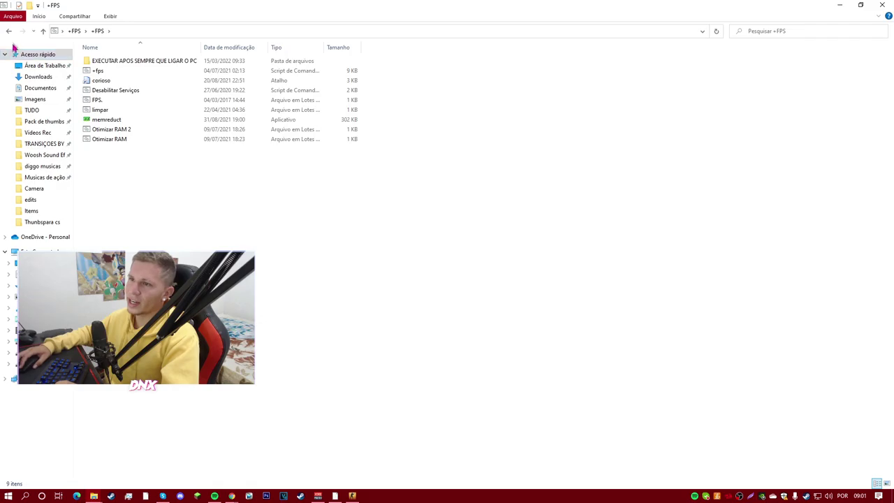
drag(240, 4, 611, 152)
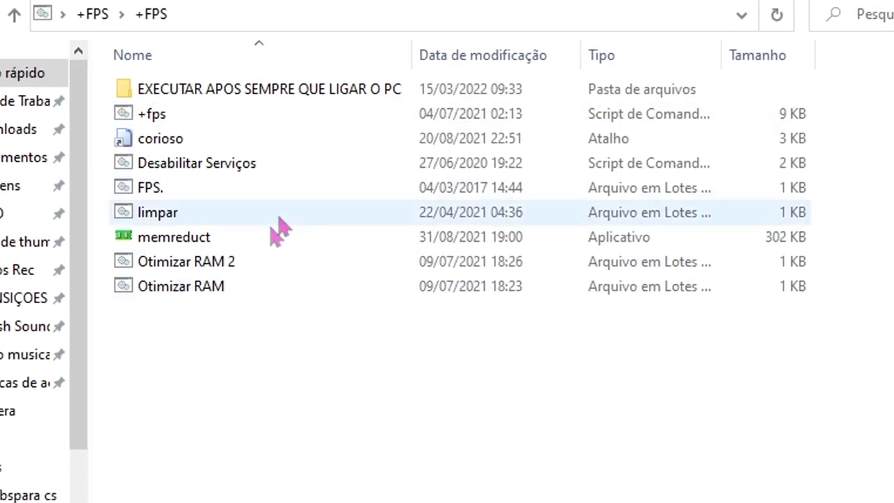
drag(254, 370, 225, 73)
click(308, 360)
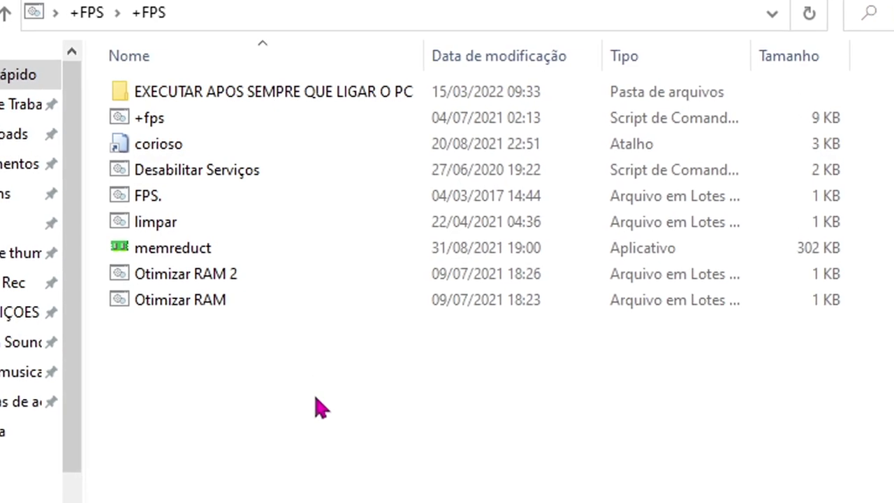
drag(239, 406, 263, 372)
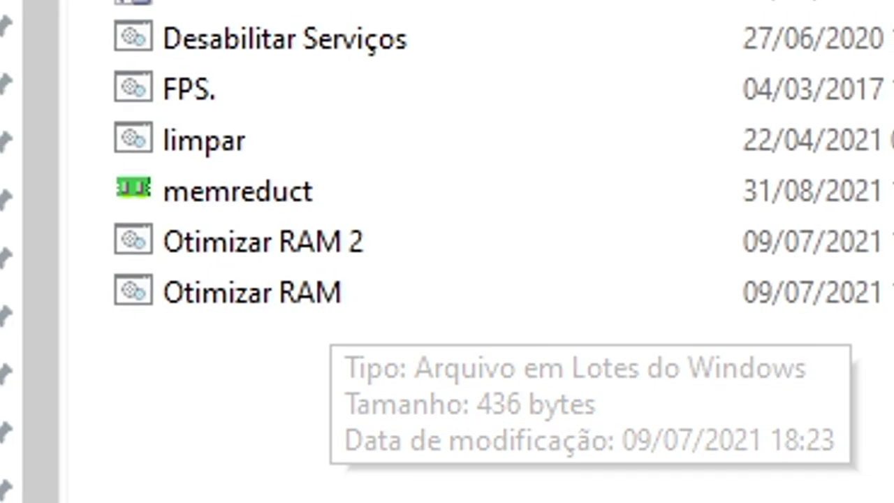
click(266, 242)
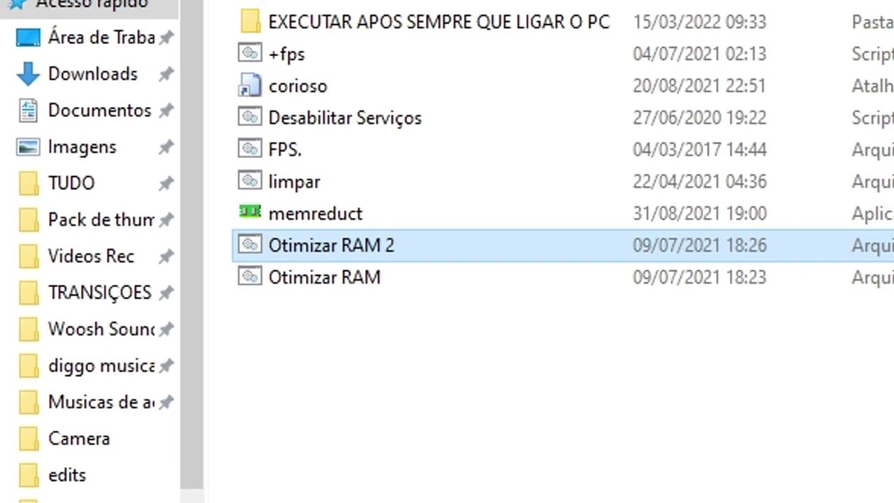
double_click(377, 280)
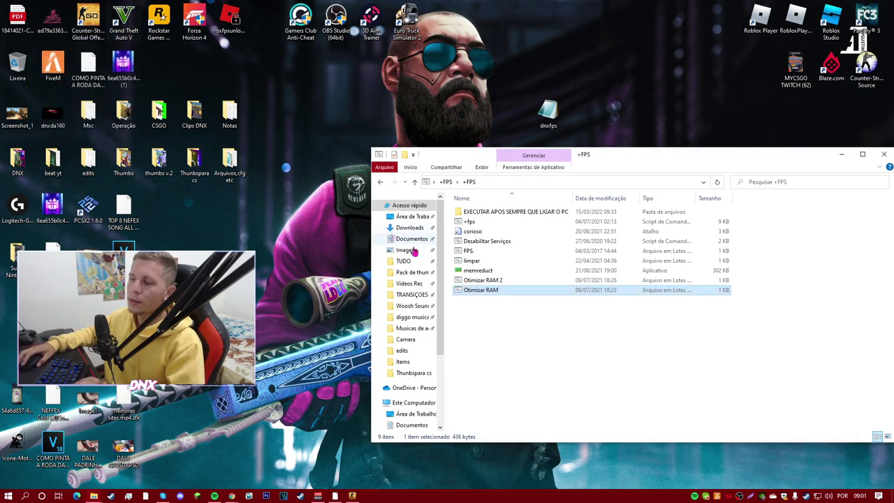
click(496, 280)
click(508, 324)
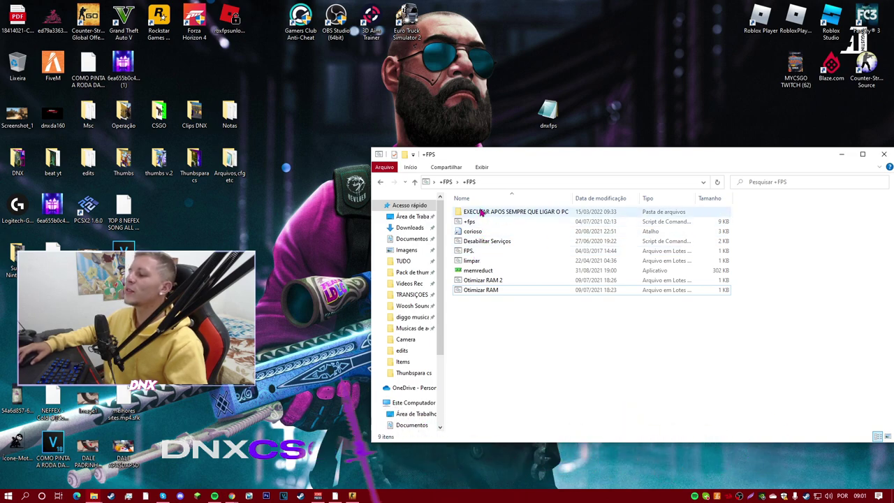
Step: Look inside the EXECUTAR APOS SEMPRE QUE LIGAR O PC folder and return to its parent folder
double_click(482, 213)
click(381, 183)
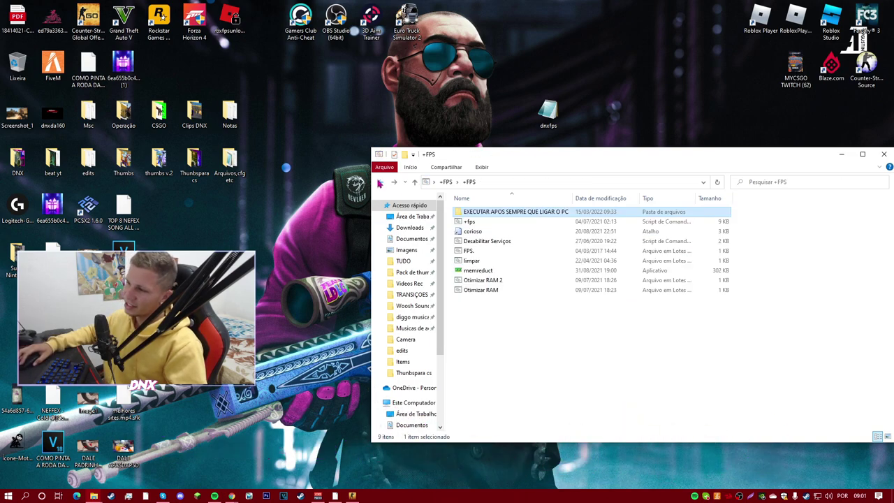
double_click(469, 213)
click(380, 183)
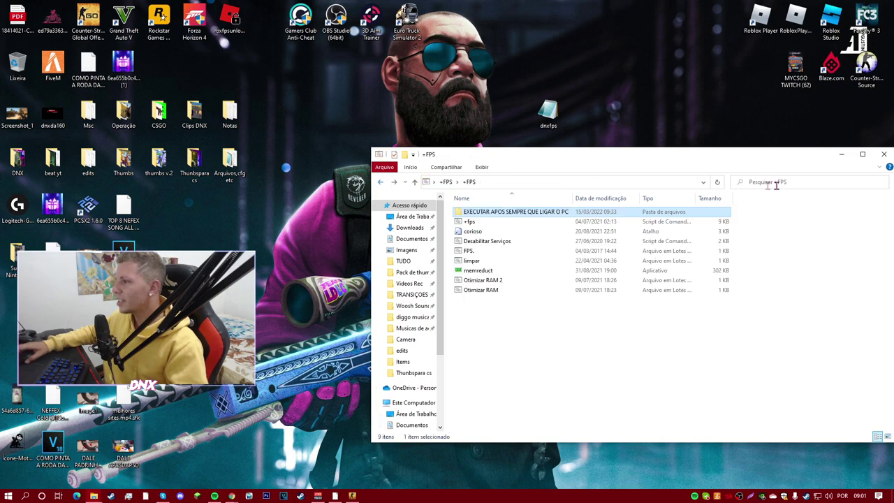
Step: Close the +FPS folder window and refresh the desktop
click(882, 157)
right_click(523, 253)
click(536, 283)
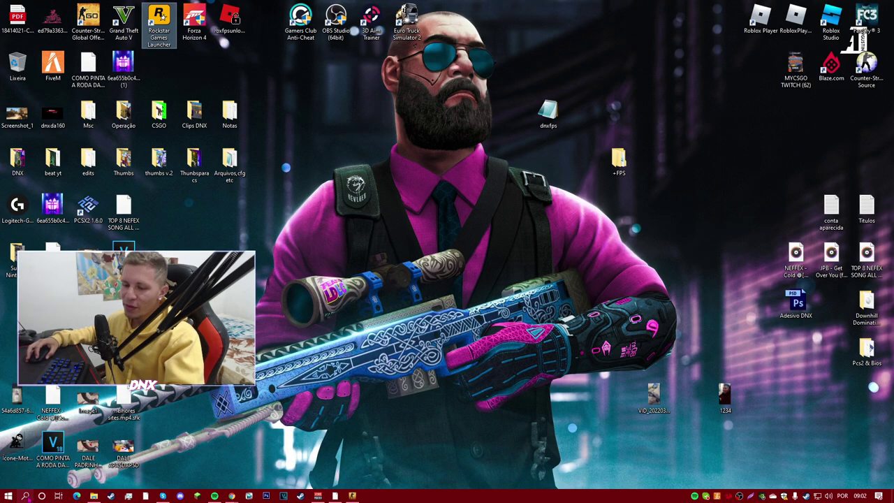
Step: Open the current user's AppData Local Temp folder through the Windows Run dialog
click(26, 496)
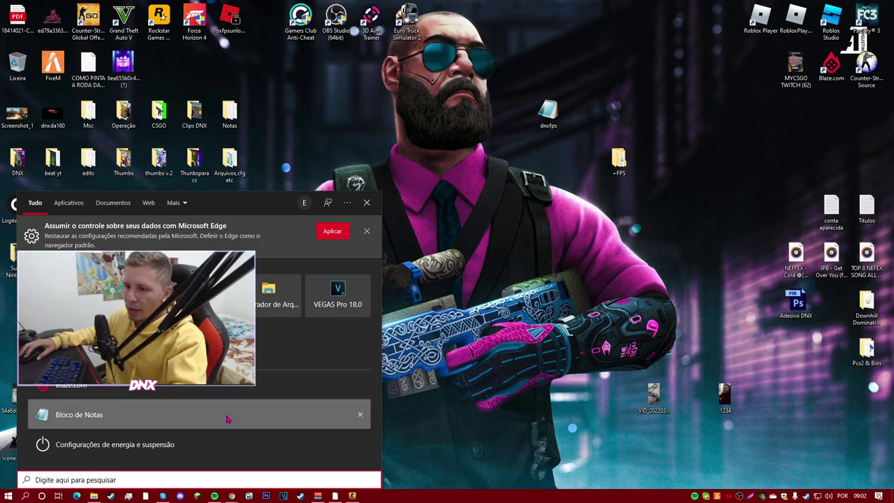
text(exe)
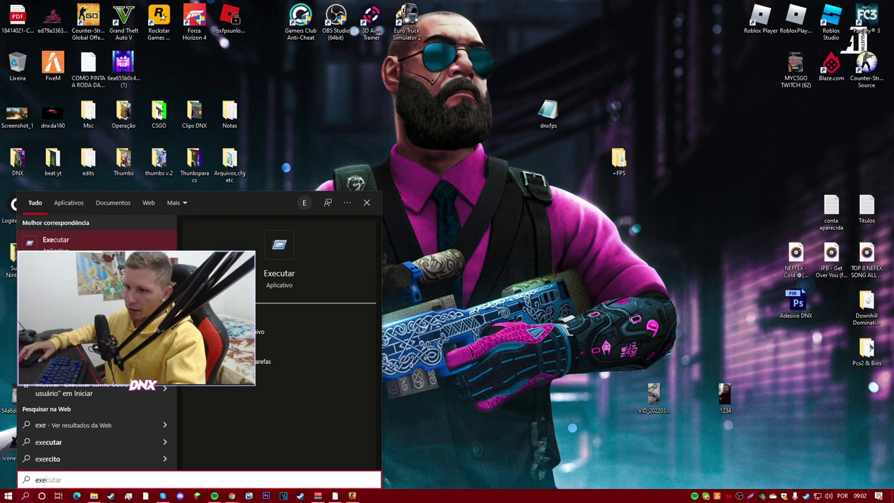
key(Return)
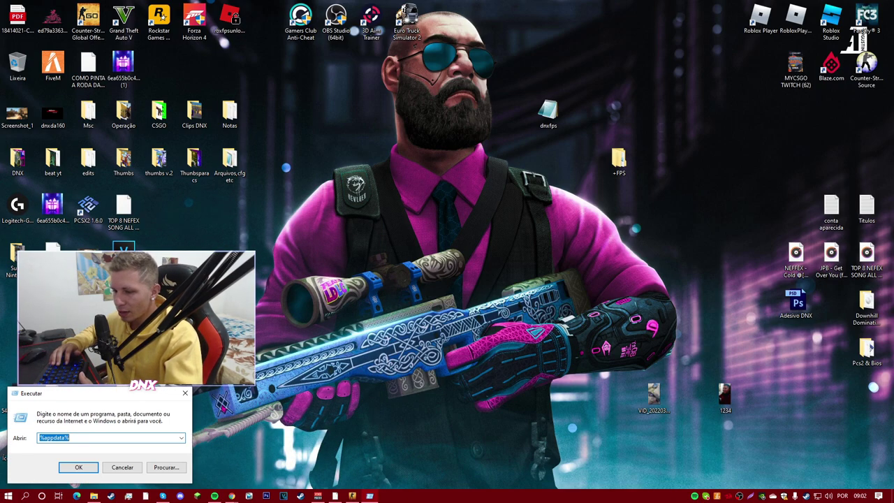
drag(60, 398, 429, 236)
click(470, 278)
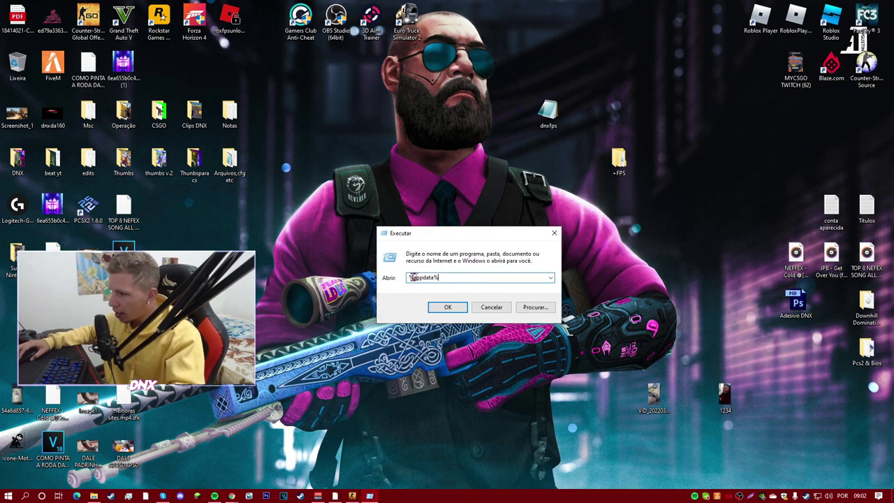
drag(463, 277, 411, 278)
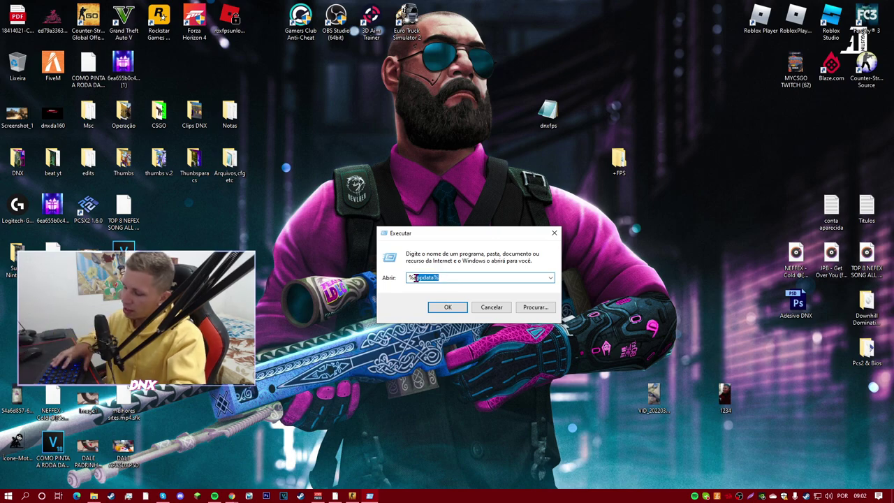
text(%te)
click(429, 287)
click(447, 308)
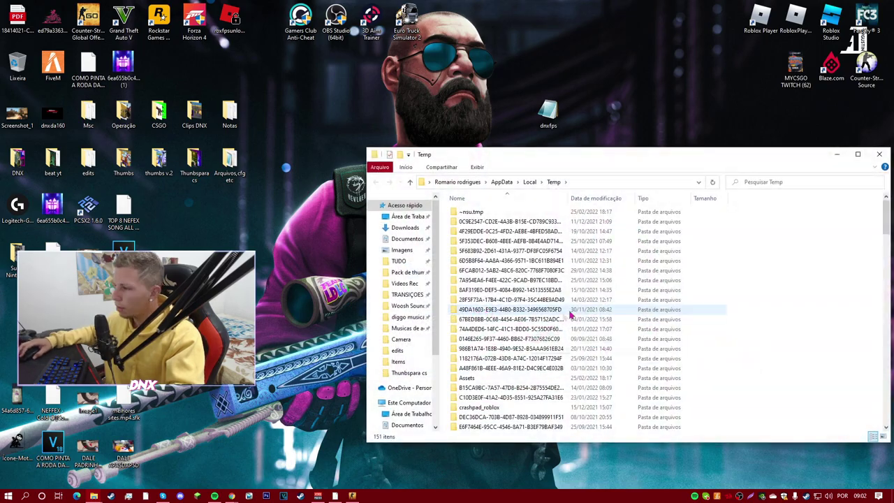
Step: Delete everything in the Temp folder, retrying and then skipping the file in use, and close the folder window
click(856, 161)
mouse_move(886, 63)
mouse_down()
mouse_move(879, 337)
mouse_move(884, 66)
mouse_up()
key(ctrl+a)
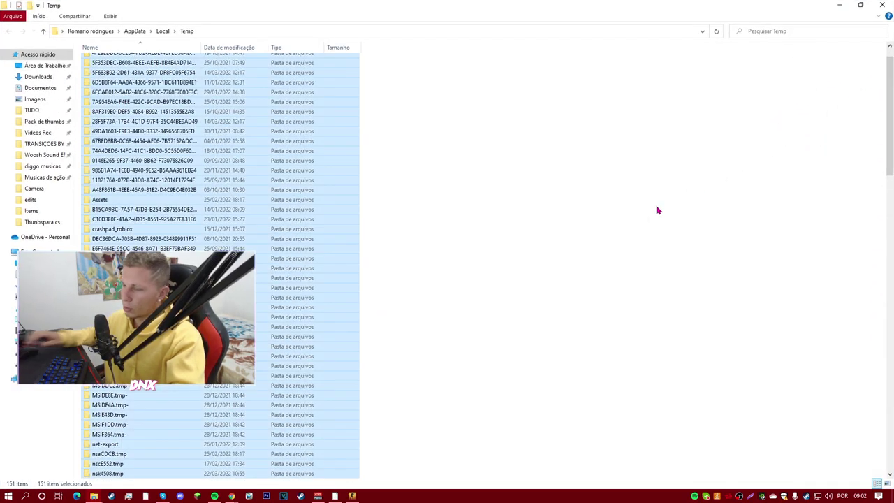
key(Delete)
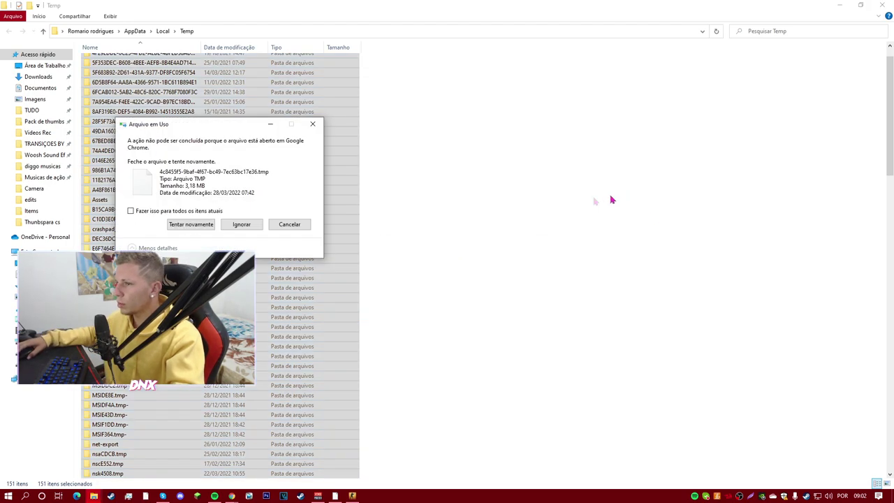
click(191, 225)
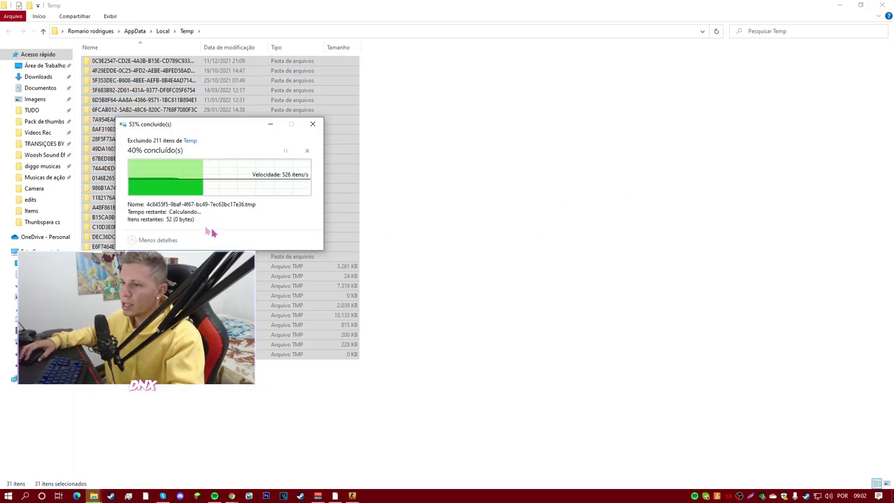
click(249, 226)
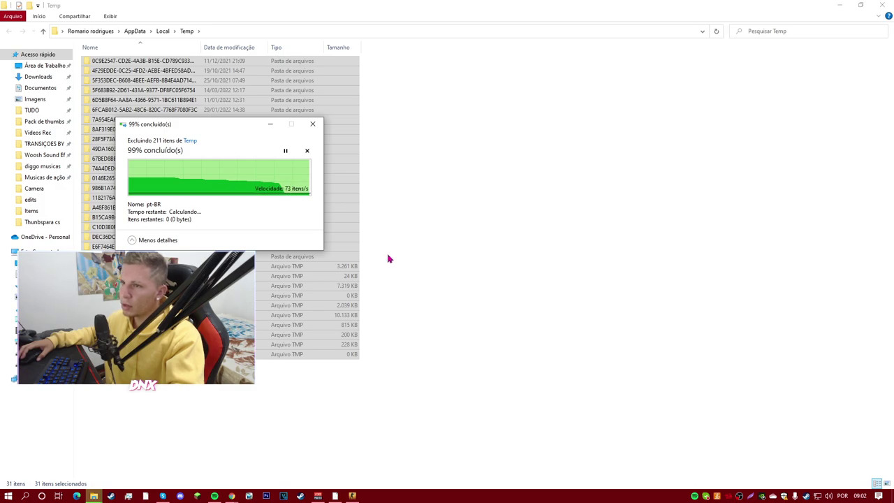
click(882, 6)
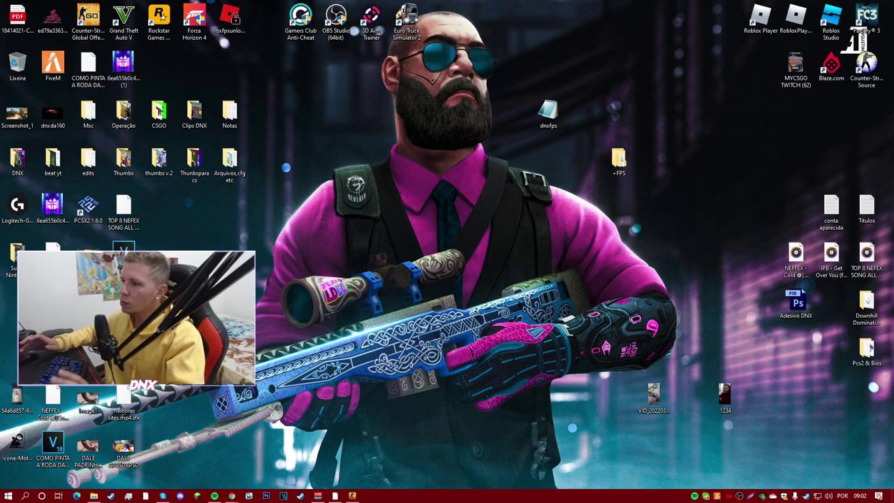
Step: Move the dnxfps file lower on the desktop and open the properties of Counter-Strike: Global Offensive in the Steam library
drag(548, 112, 584, 256)
double_click(806, 495)
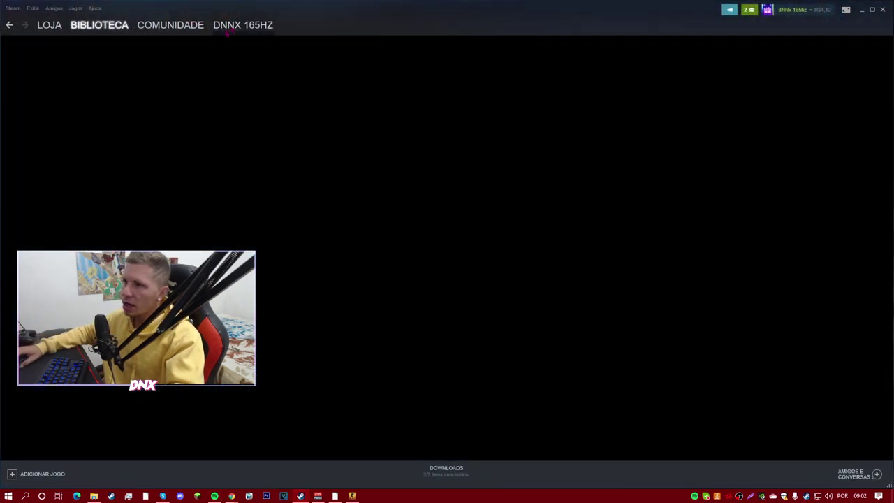
mouse_move(231, 27)
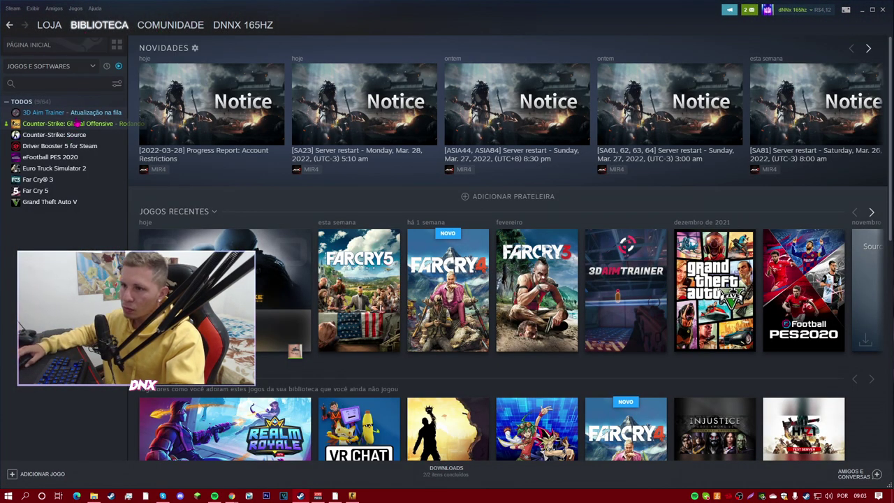
right_click(70, 126)
click(93, 182)
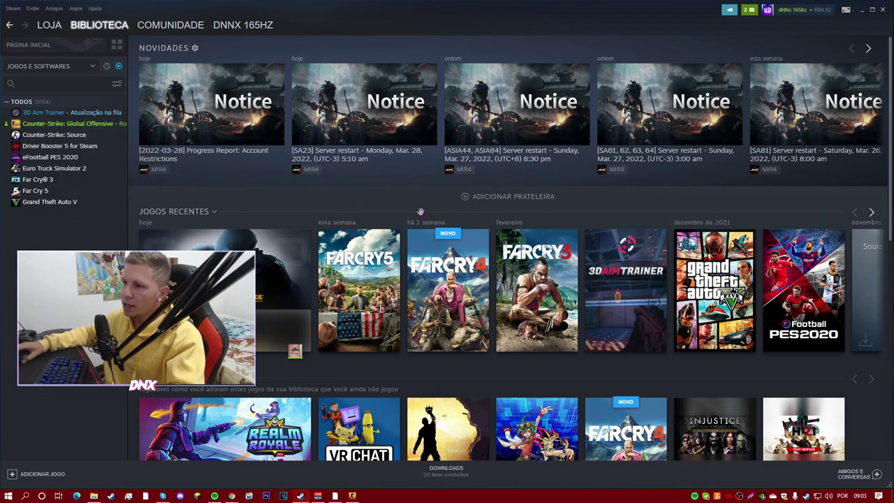
Step: Examine the game's launch options, -allow_third_party_software and -novid
drag(484, 329, 353, 314)
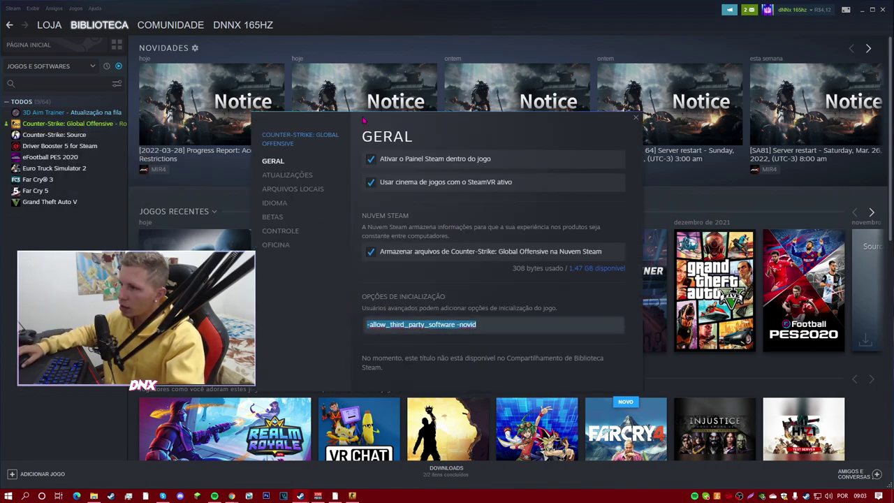
drag(363, 120, 443, 118)
click(564, 322)
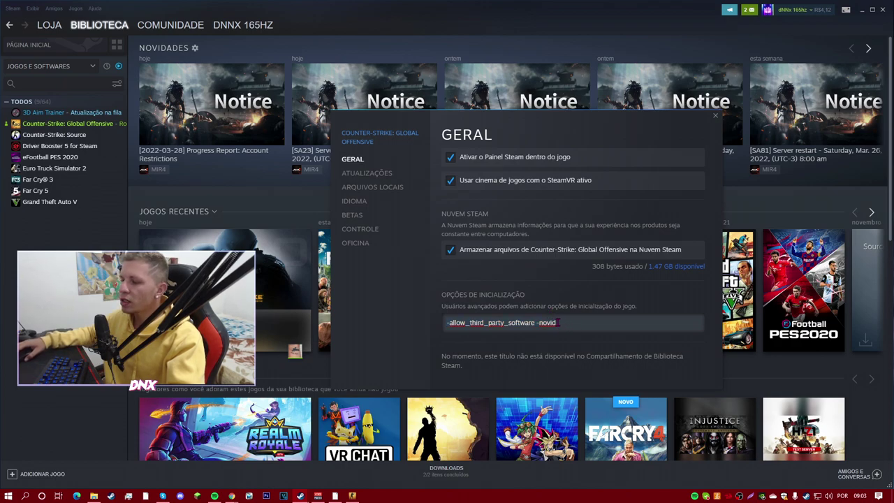
drag(579, 323, 538, 322)
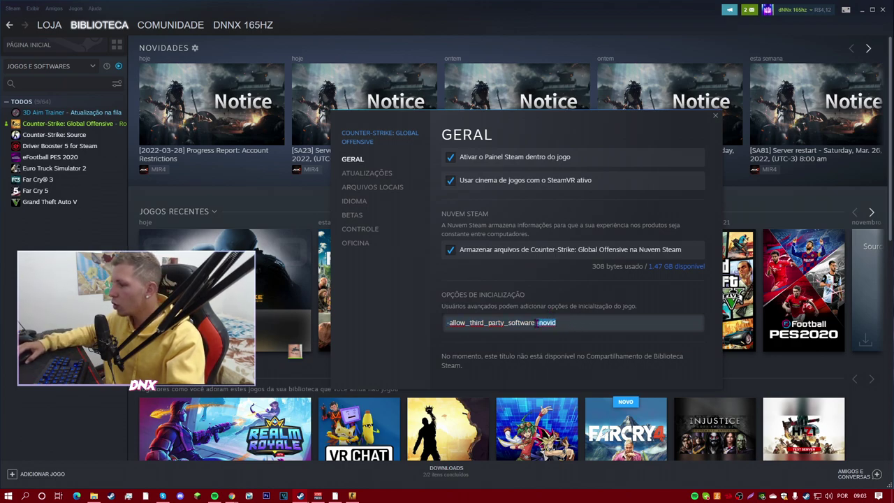
click(579, 325)
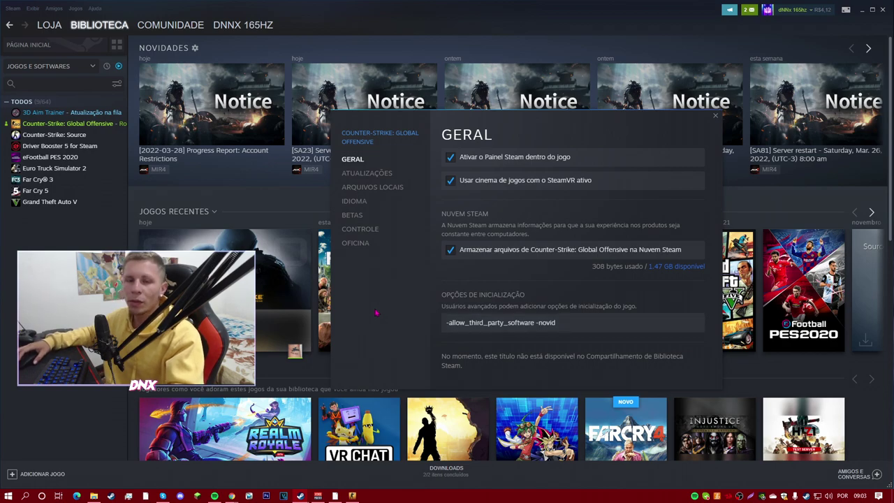
Step: Browse the game's local files and open the workshop folder inside csgo\maps
click(392, 187)
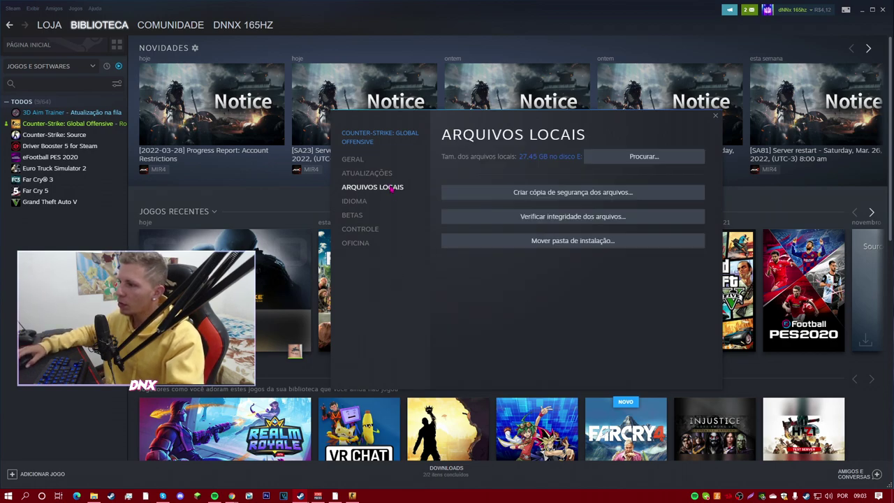
click(629, 163)
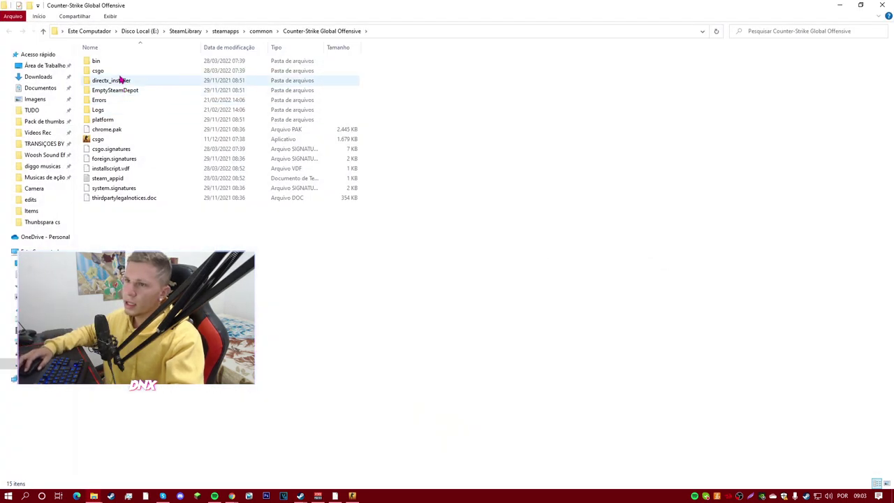
double_click(105, 71)
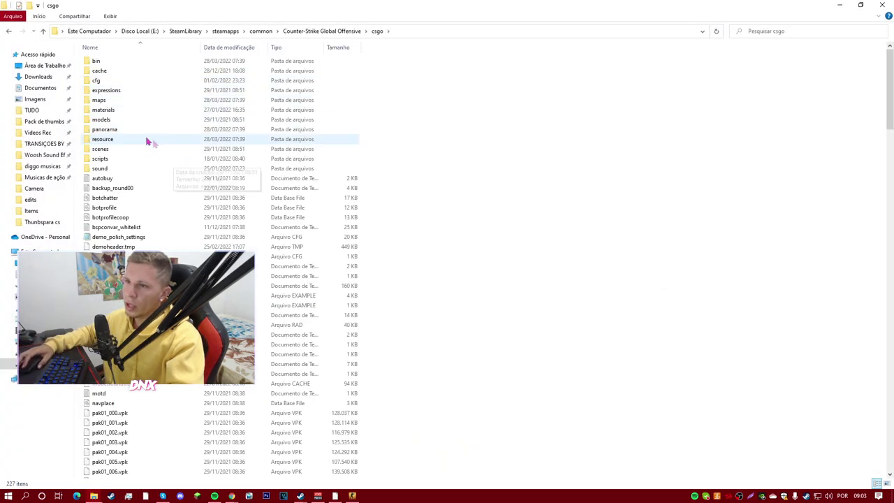
double_click(133, 102)
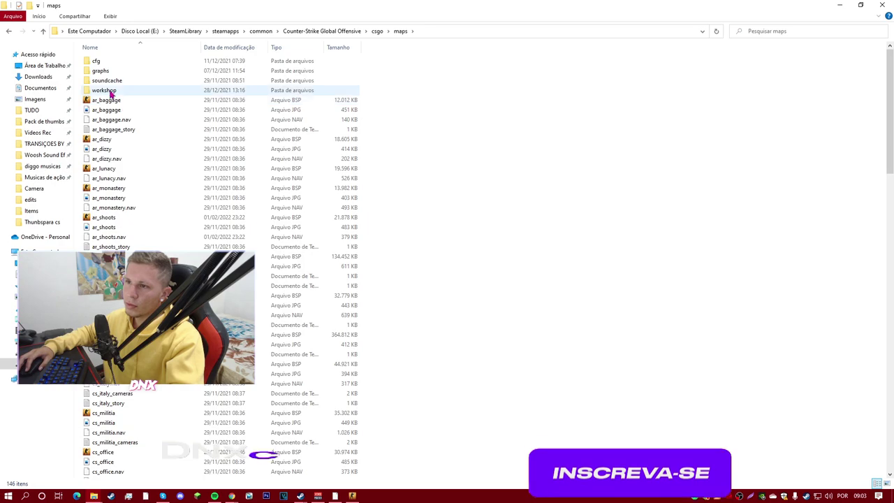
double_click(105, 80)
Step: Select all the map folders in the workshop folder and check their combined size in their properties
drag(142, 161, 140, 54)
right_click(138, 67)
click(115, 160)
drag(144, 168, 138, 53)
right_click(138, 86)
click(193, 235)
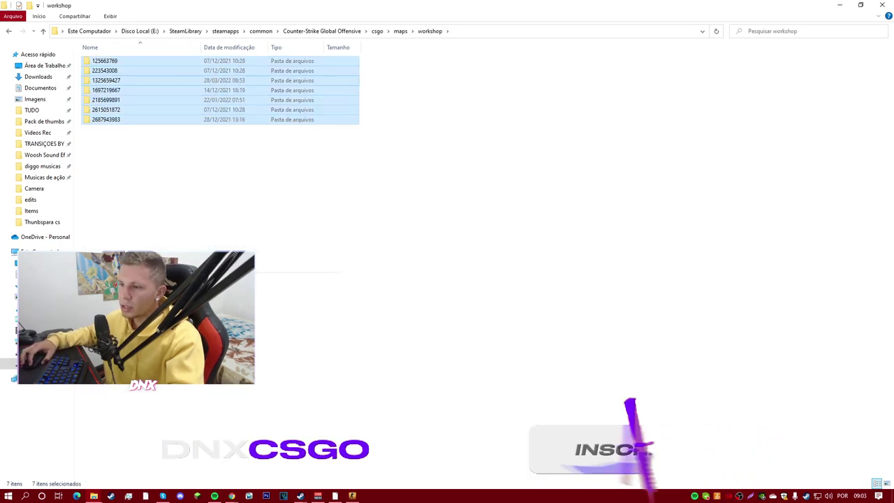
drag(185, 95, 513, 100)
drag(518, 186, 537, 188)
click(626, 96)
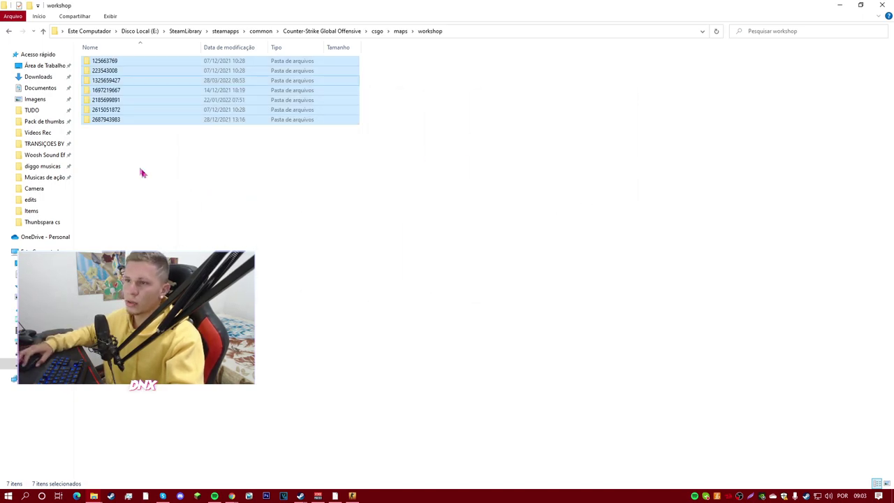
Step: Review the selected workshop folders' size and size on disk again in their properties, and close the dialog
right_click(107, 63)
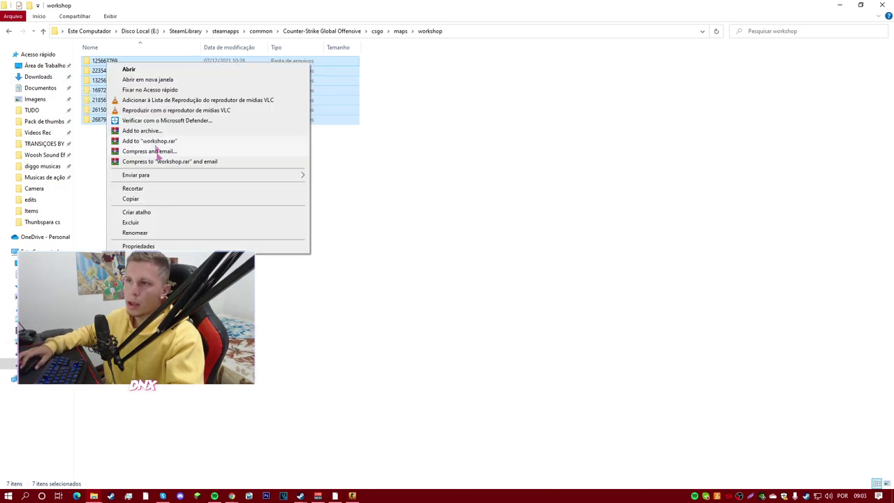
click(160, 245)
drag(143, 70, 471, 104)
drag(483, 183, 502, 182)
click(505, 196)
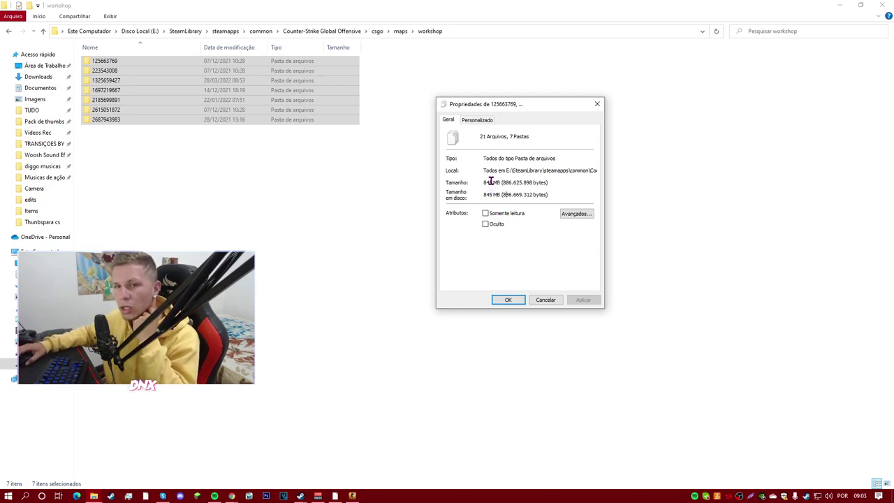
drag(482, 183, 504, 183)
click(491, 195)
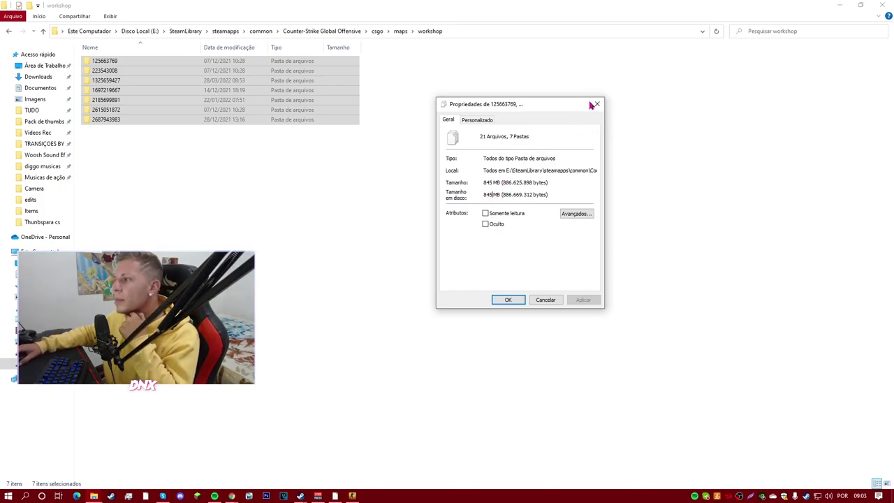
click(596, 104)
Step: Go back up to the csgo folder and open its cfg folder
click(10, 32)
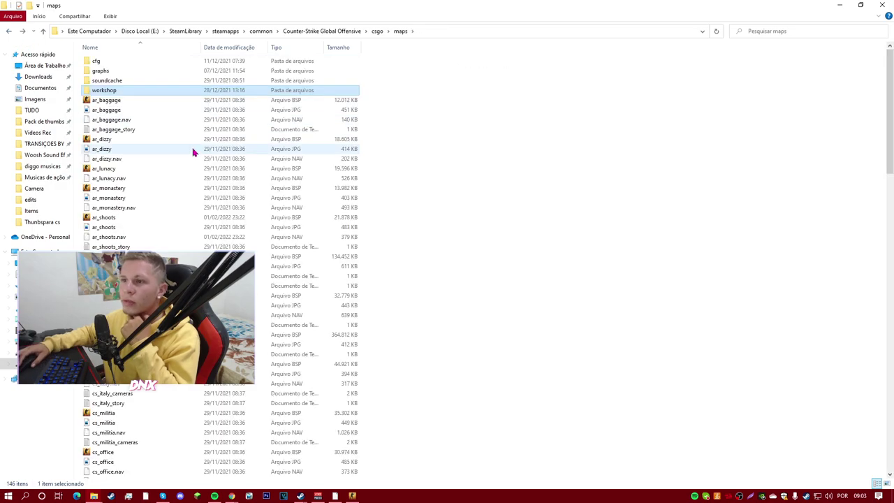
key(BackSpace)
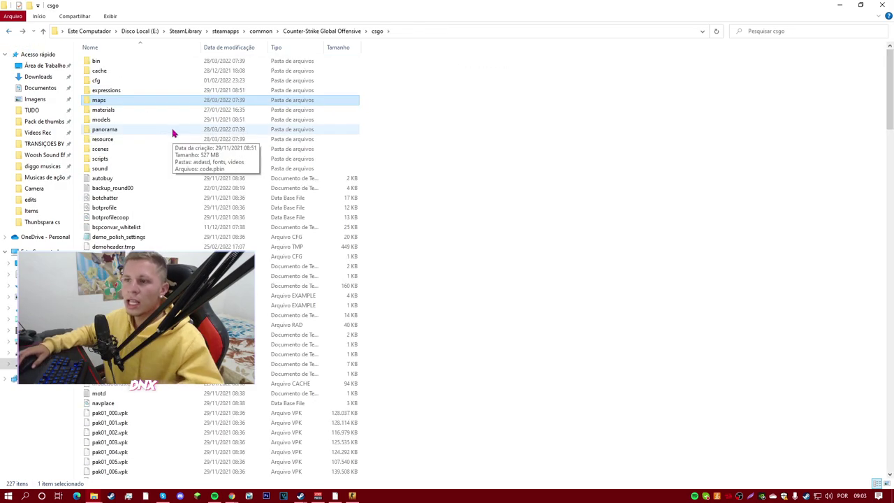
double_click(105, 82)
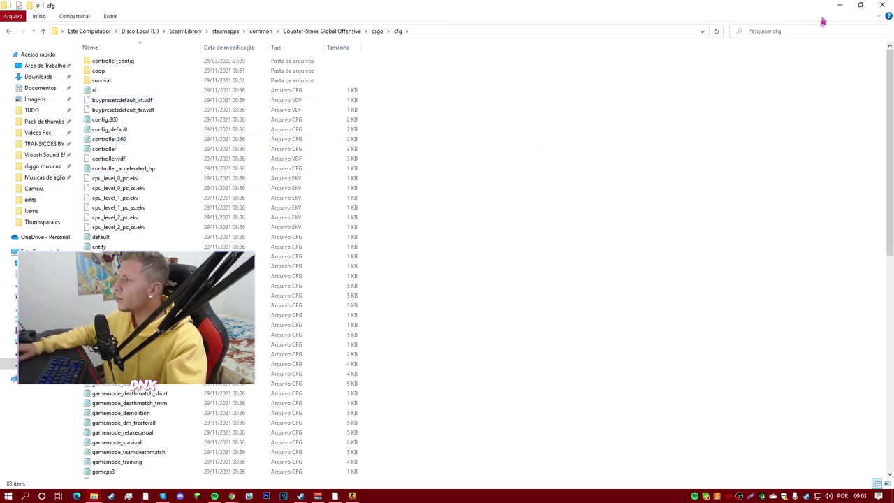
Step: Close the game's properties, place the cfg window beside the desktop file dnxfps, and copy dnxfps into the cfg folder
click(860, 6)
click(862, 6)
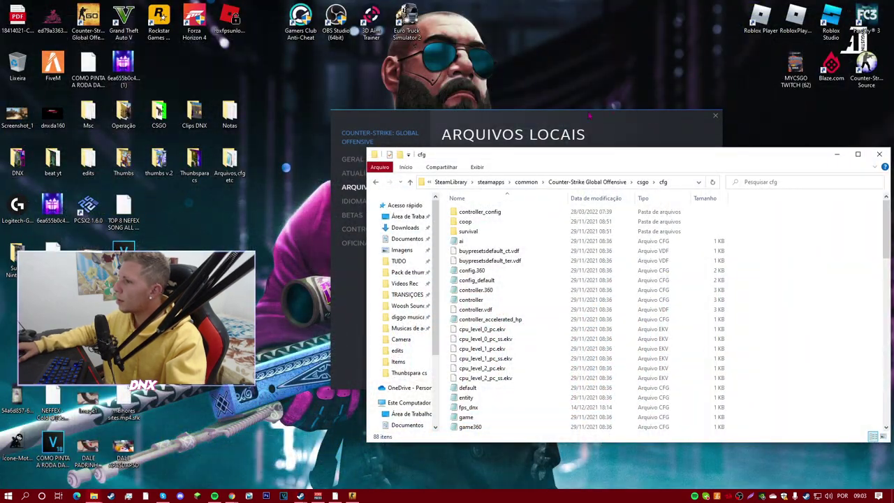
click(715, 116)
drag(569, 158, 217, 169)
drag(583, 253, 504, 320)
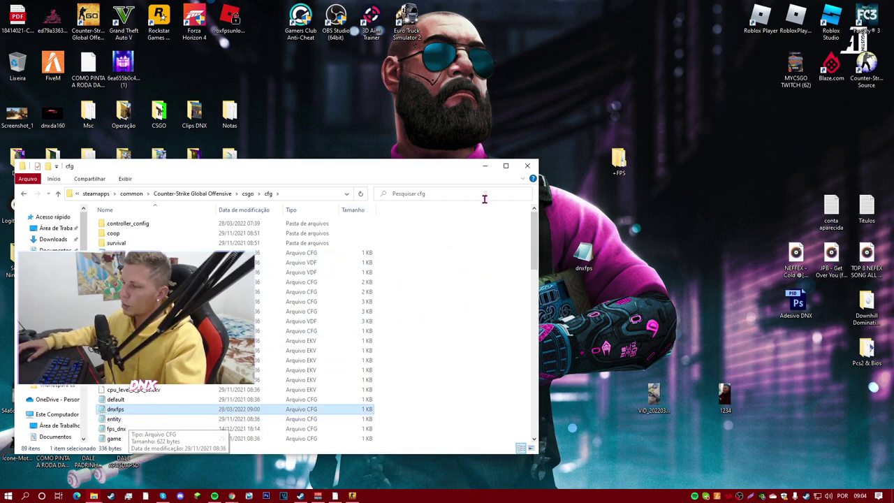
Step: Close the cfg folder window and refresh the desktop
click(527, 168)
right_click(455, 190)
click(475, 216)
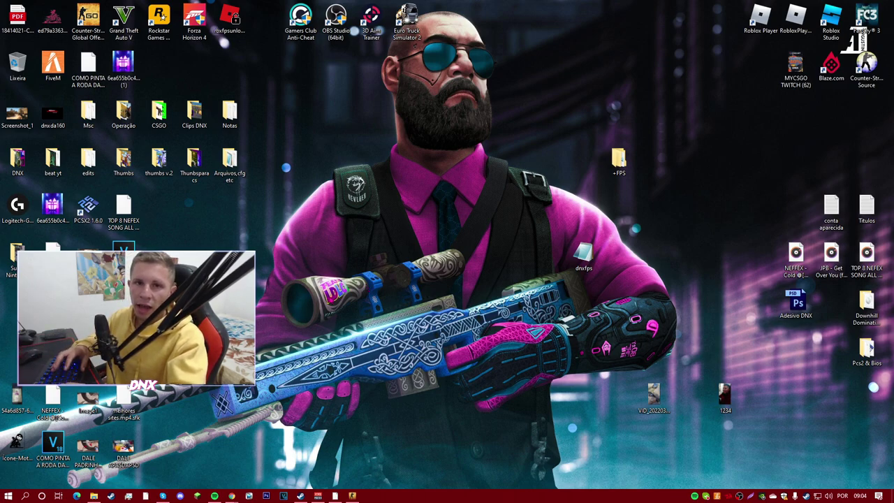
right_click(355, 188)
click(377, 218)
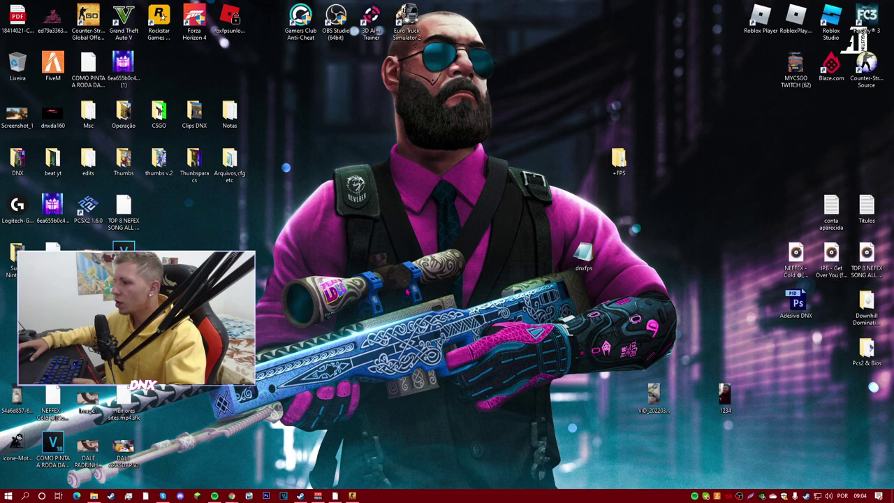